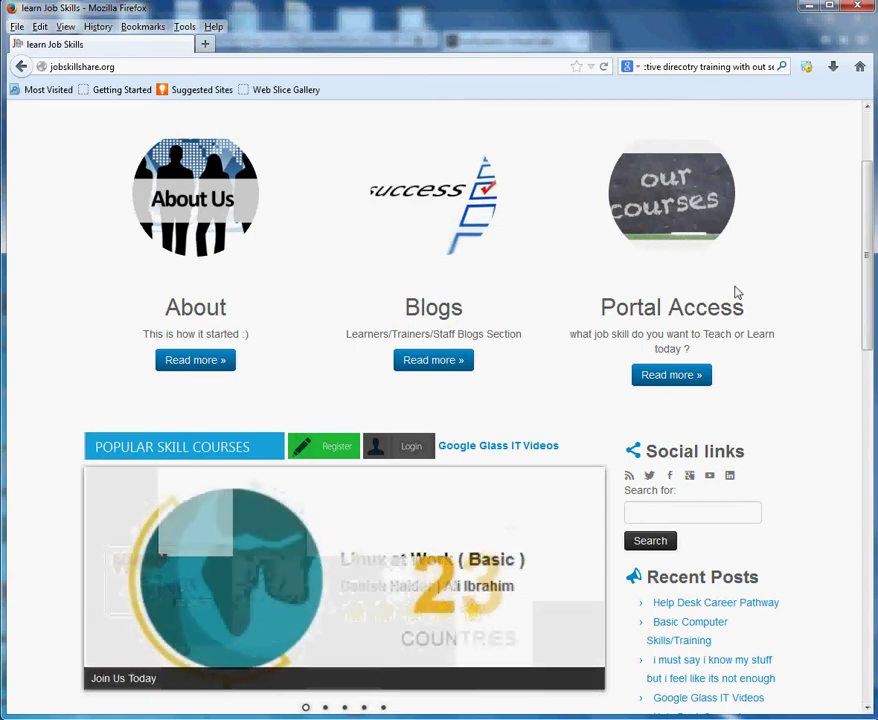
Enter the course portal and open the popular course Help Desk Support Entry level to Specialist
{"action": "left_click", "coordinate": [705, 291]}
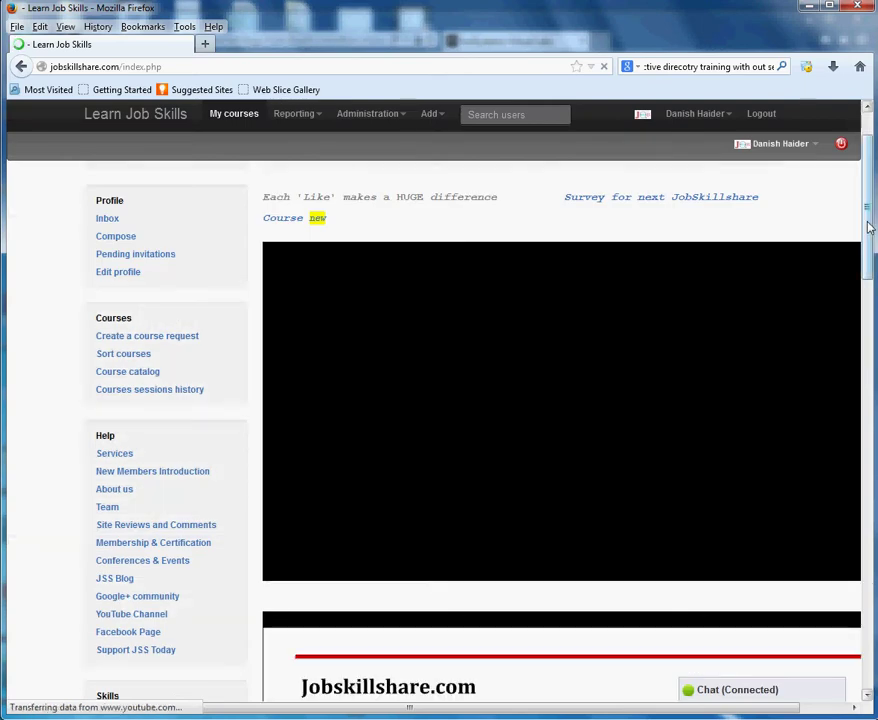
{"action": "scroll", "coordinate": [857, 408], "scroll_direction": "down", "scroll_amount": 10}
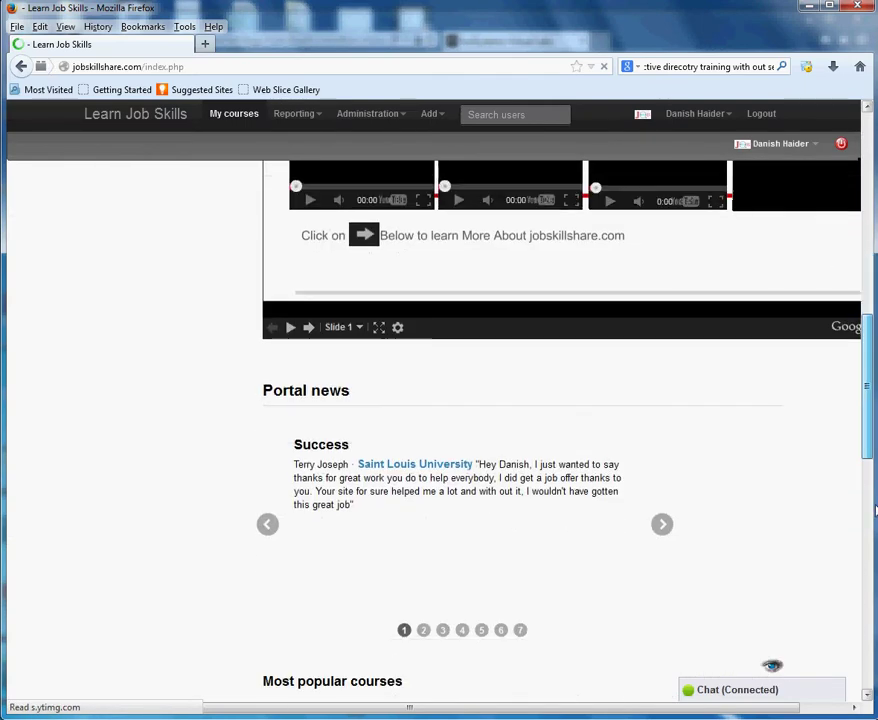
{"action": "scroll", "coordinate": [862, 461], "scroll_direction": "down", "scroll_amount": 3}
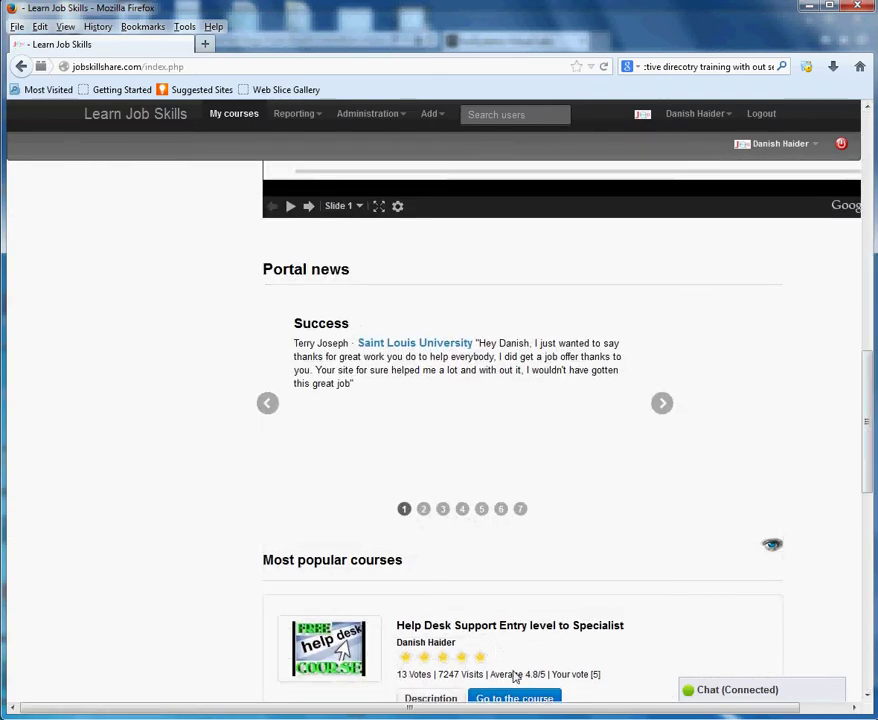
{"action": "left_click", "coordinate": [525, 697]}
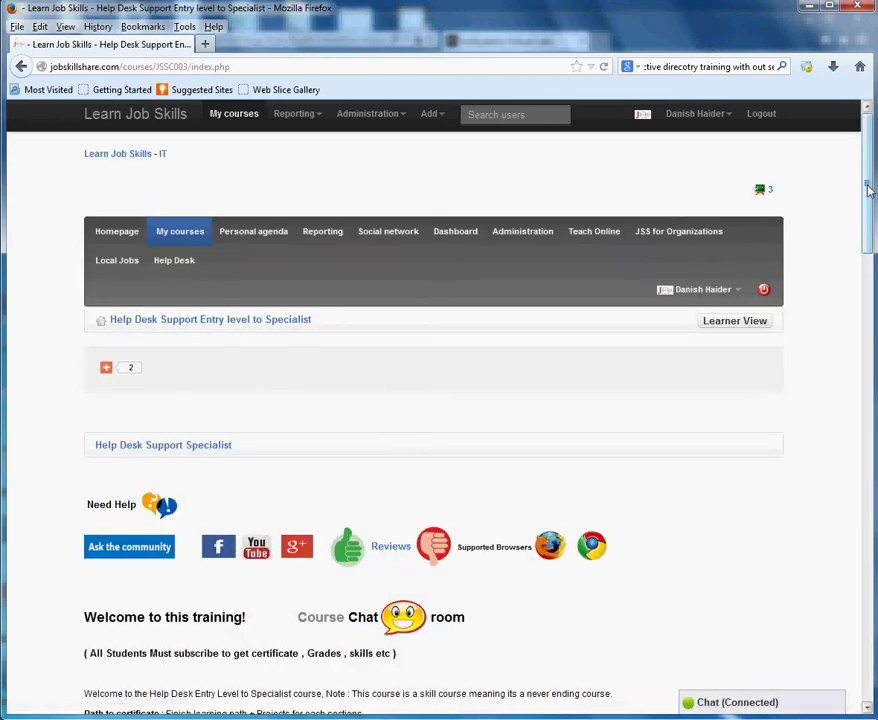
Open the Help Desk Support Specialist (Projects- Certificate) learning path of this course
{"action": "left_click_drag", "start_coordinate": [867, 190], "coordinate": [866, 418]}
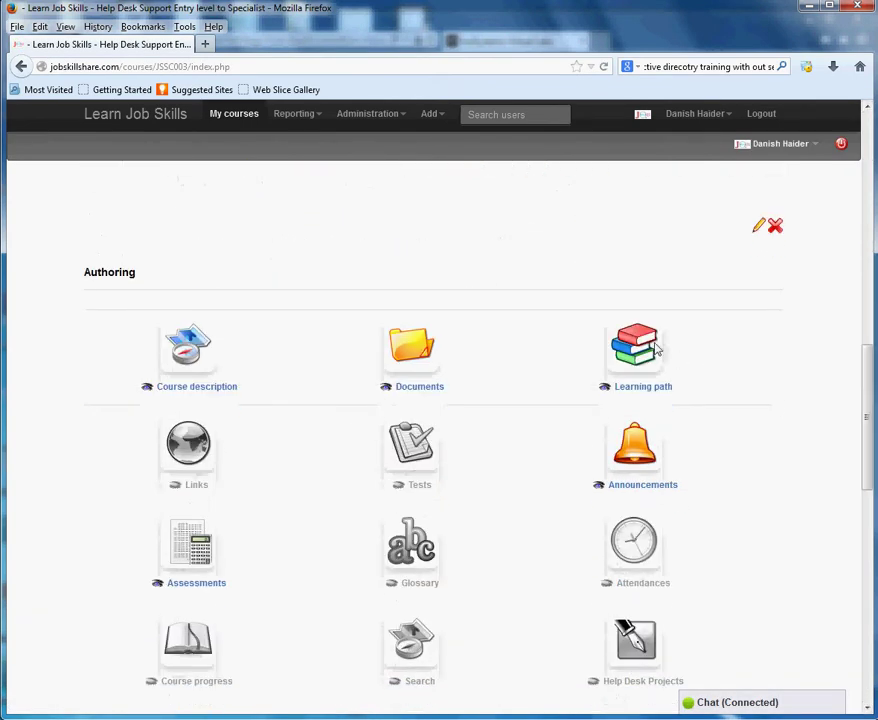
{"action": "left_click", "coordinate": [657, 348]}
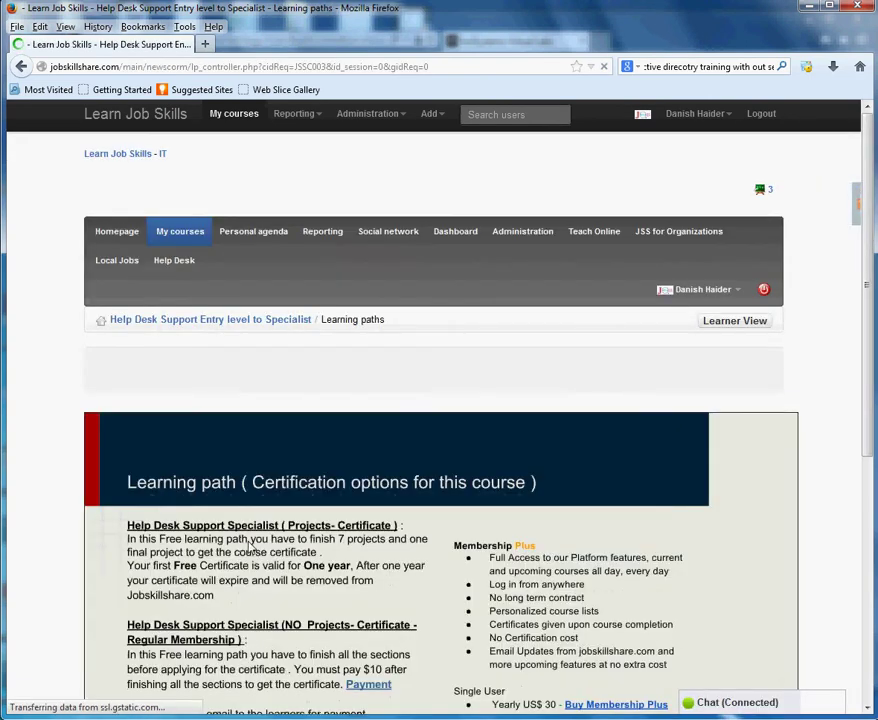
{"action": "scroll", "coordinate": [250, 548], "scroll_direction": "down", "scroll_amount": 5}
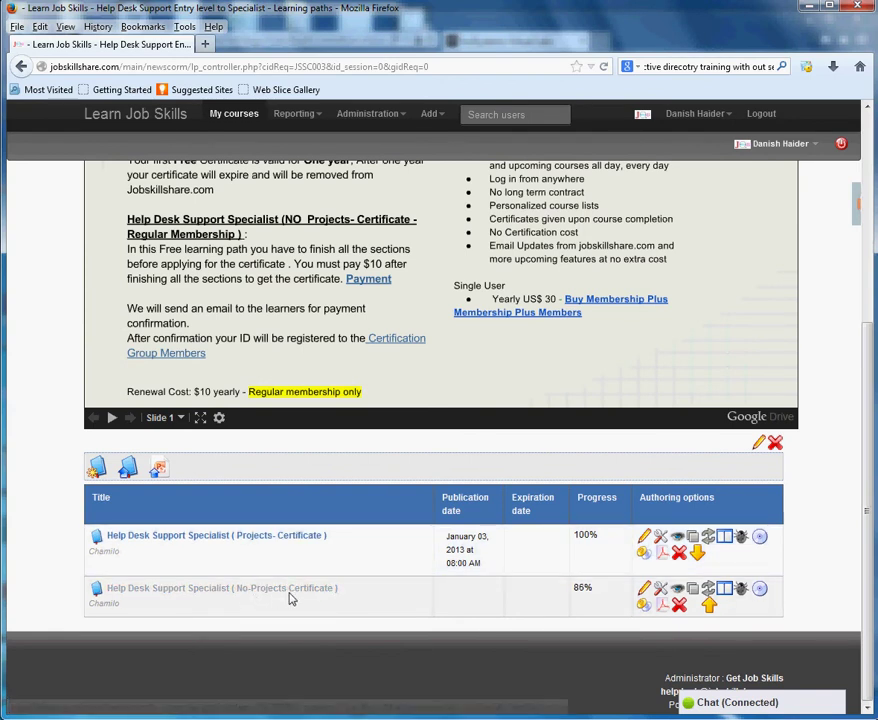
{"action": "left_click", "coordinate": [294, 535]}
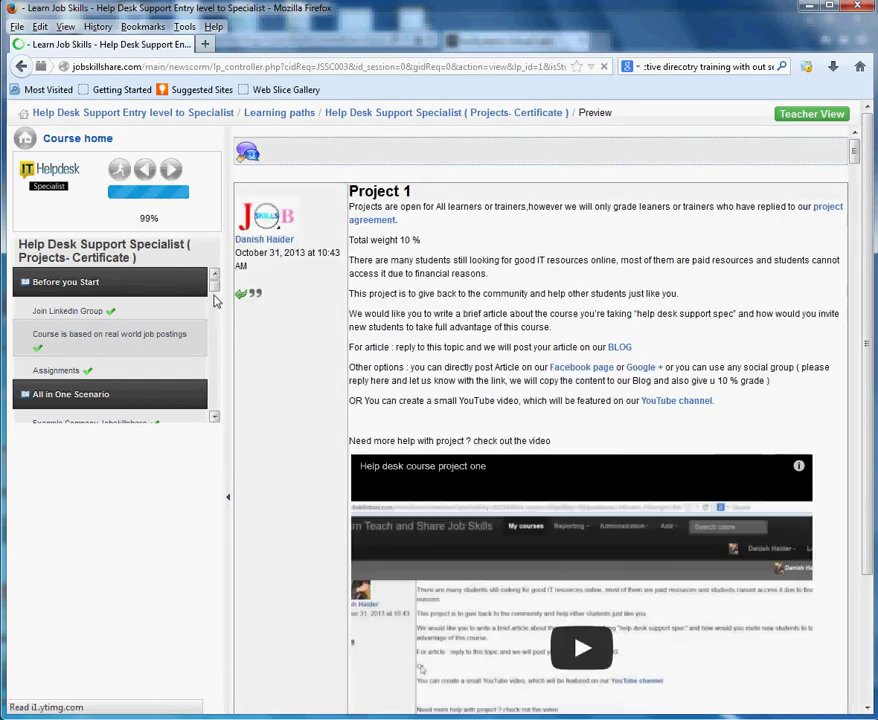
Open the Hands Lab by Microsoft lesson in the Basic OS Walk Through section
{"action": "scroll", "coordinate": [215, 320], "scroll_direction": "down", "scroll_amount": 6}
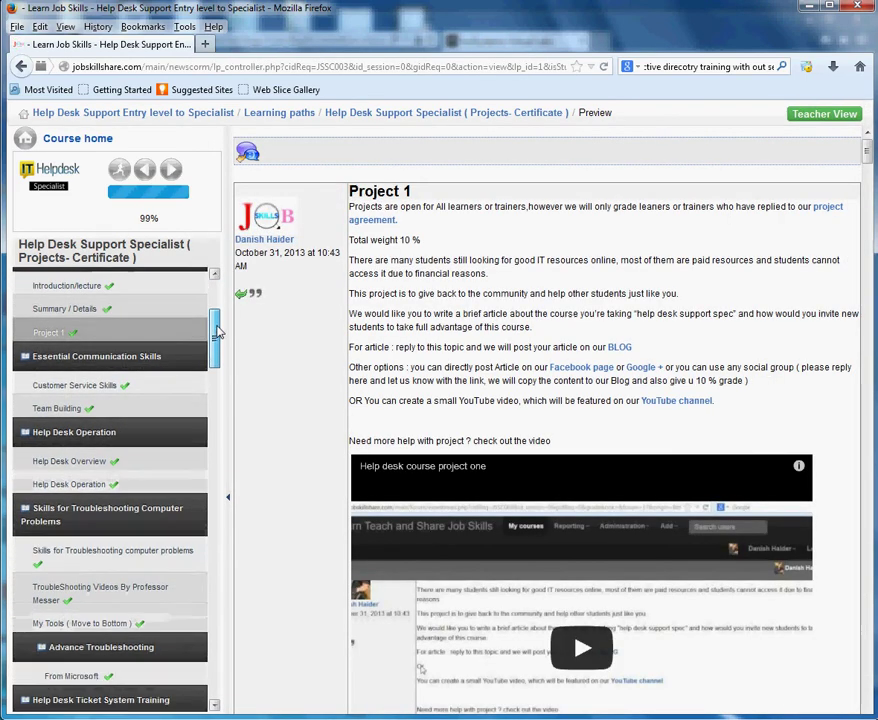
{"action": "left_click_drag", "start_coordinate": [225, 341], "coordinate": [215, 590]}
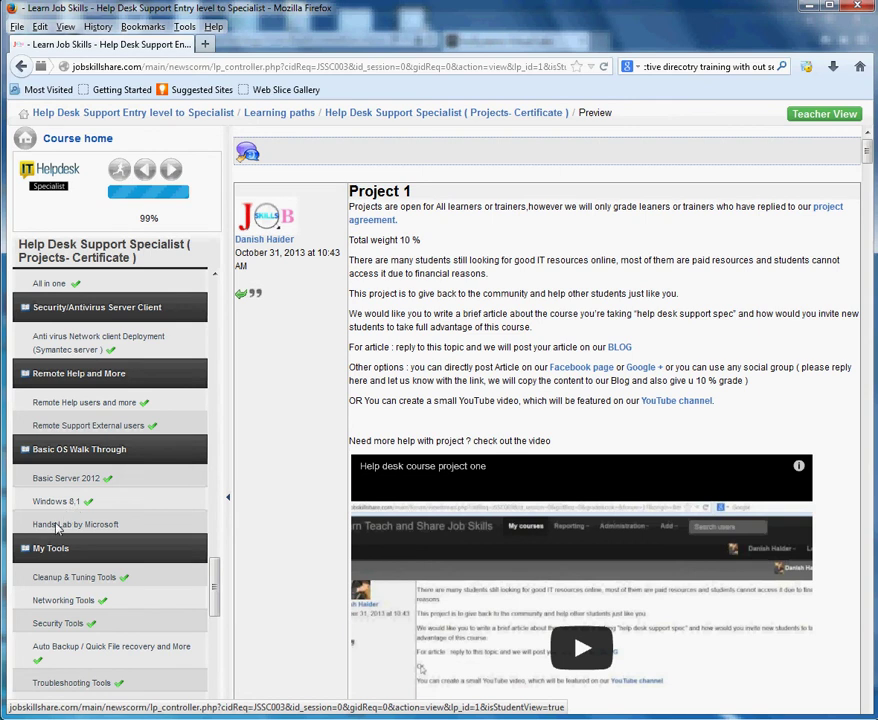
{"action": "left_click", "coordinate": [195, 519]}
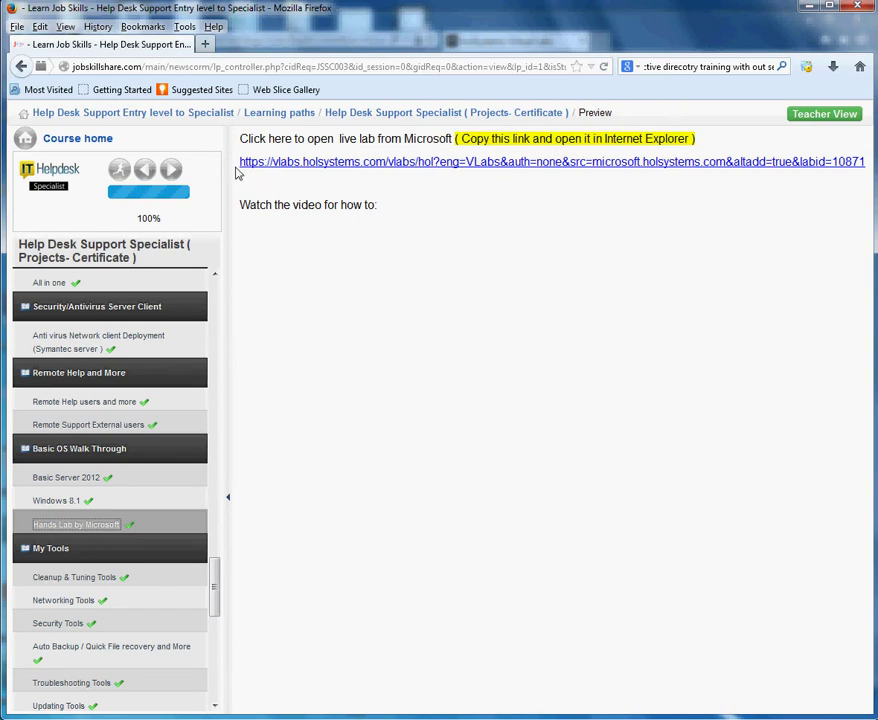
Copy the live lab link, open it in Internet Explorer and launch the Getting to Know Windows Server 2012 R2 lab
{"action": "left_click_drag", "start_coordinate": [243, 170], "coordinate": [564, 196]}
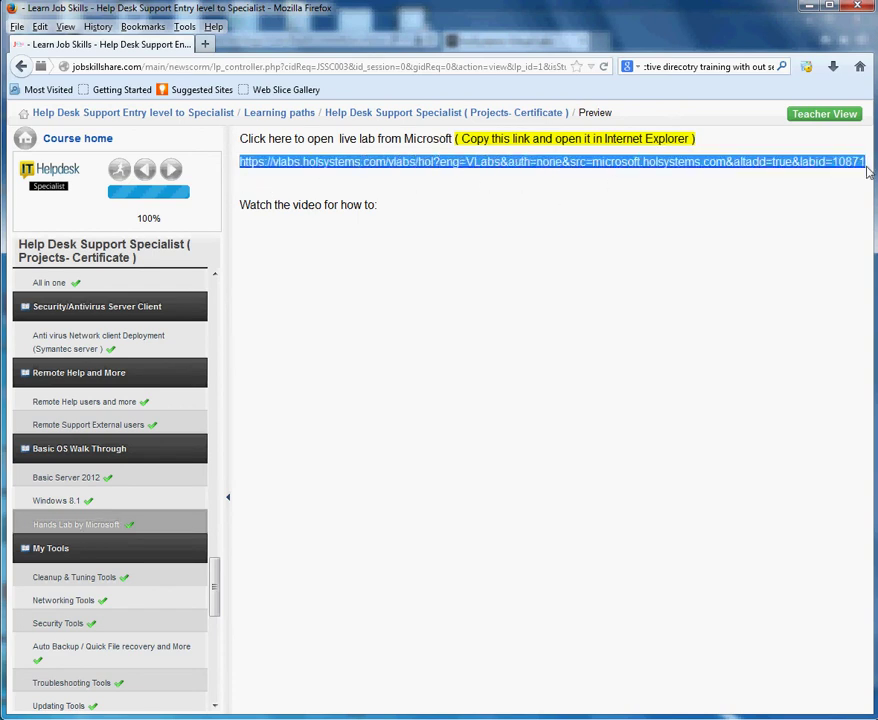
{"action": "right_click", "coordinate": [754, 160]}
{"action": "left_click", "coordinate": [792, 272]}
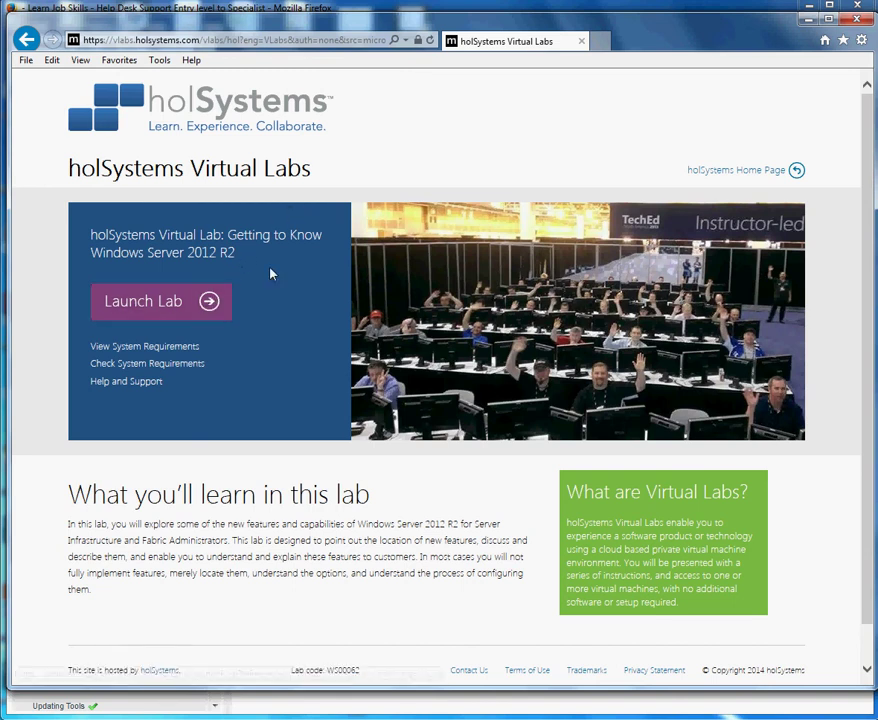
{"action": "left_click", "coordinate": [128, 313]}
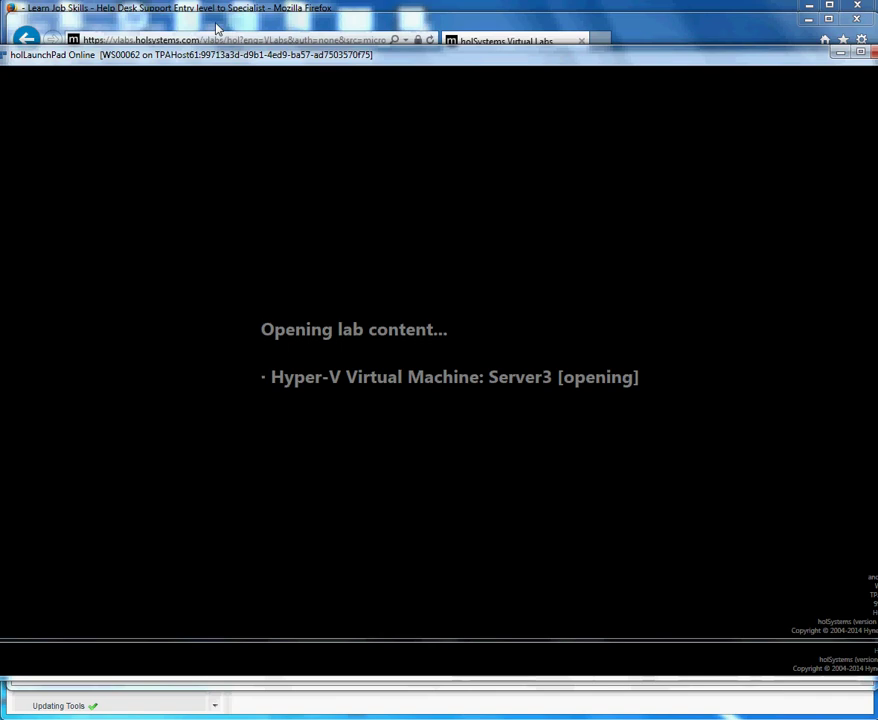
Reposition the lab window and start the DC virtual machine, accepting the confirmation
{"action": "double_click", "coordinate": [251, 54]}
{"action": "left_click_drag", "start_coordinate": [272, 144], "coordinate": [255, 53]}
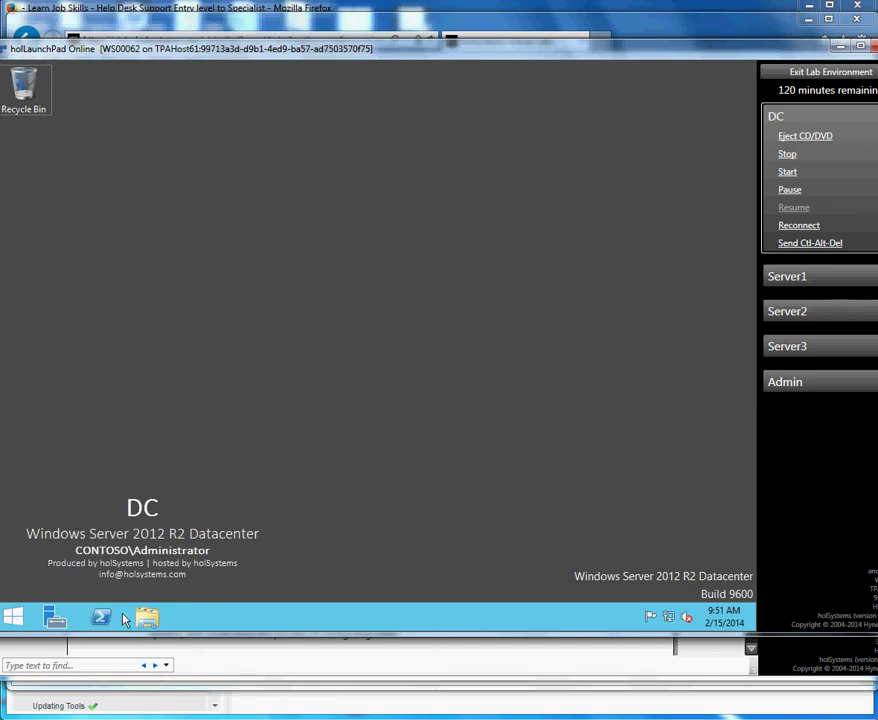
{"action": "left_click", "coordinate": [787, 172]}
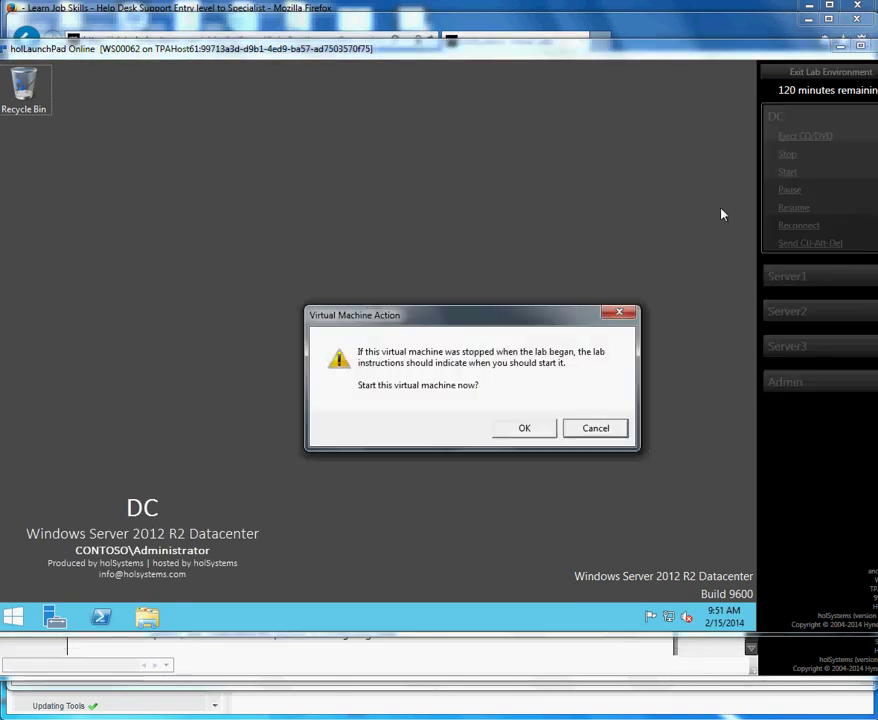
{"action": "left_click", "coordinate": [550, 427]}
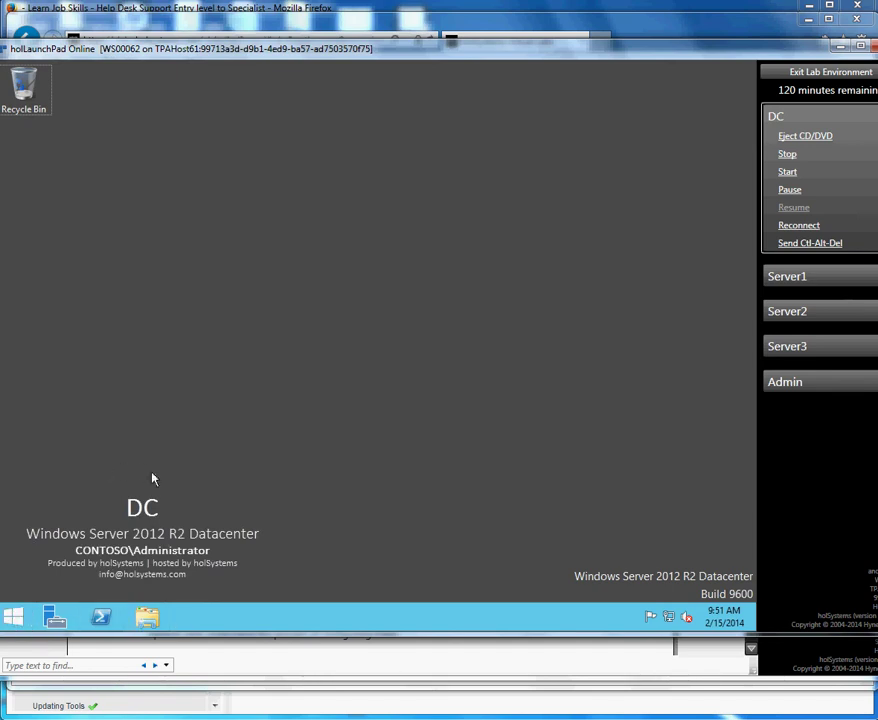
Open Server Manager on the DC machine and look through its list of administrative tools
{"action": "left_click", "coordinate": [52, 617]}
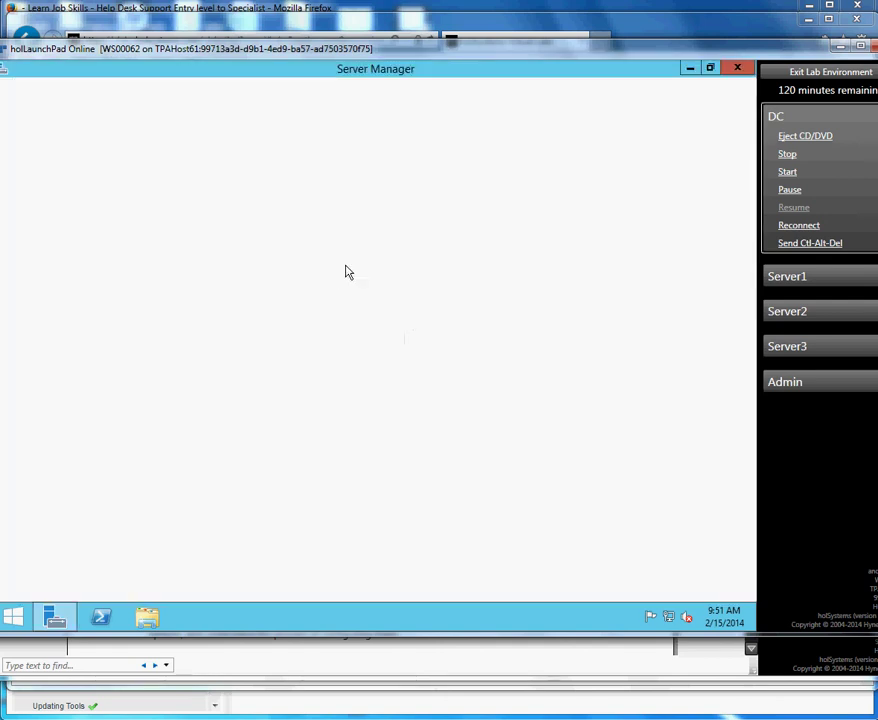
{"action": "left_click", "coordinate": [662, 104]}
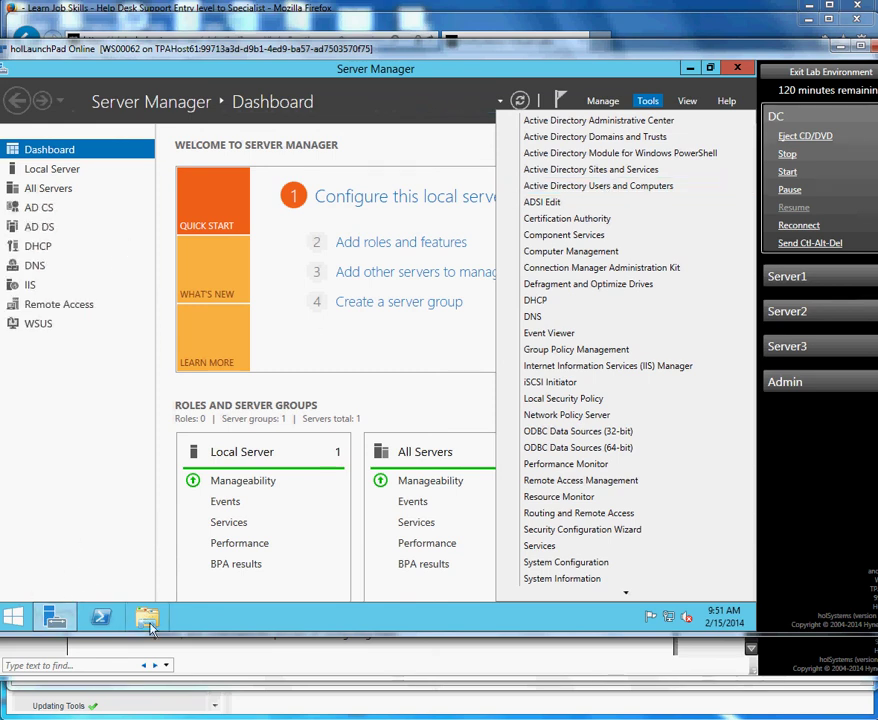
{"action": "left_click", "coordinate": [224, 172]}
Open the Documents folder in File Explorer on the DC machine and show the commands available for its empty area
{"action": "key", "text": "super+e"}
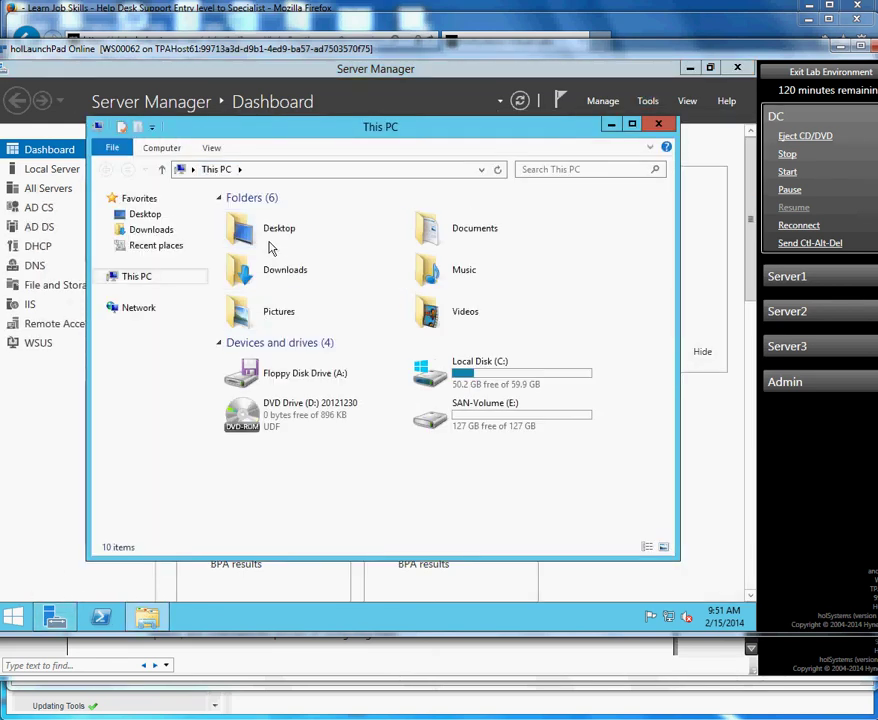
{"action": "double_click", "coordinate": [479, 228]}
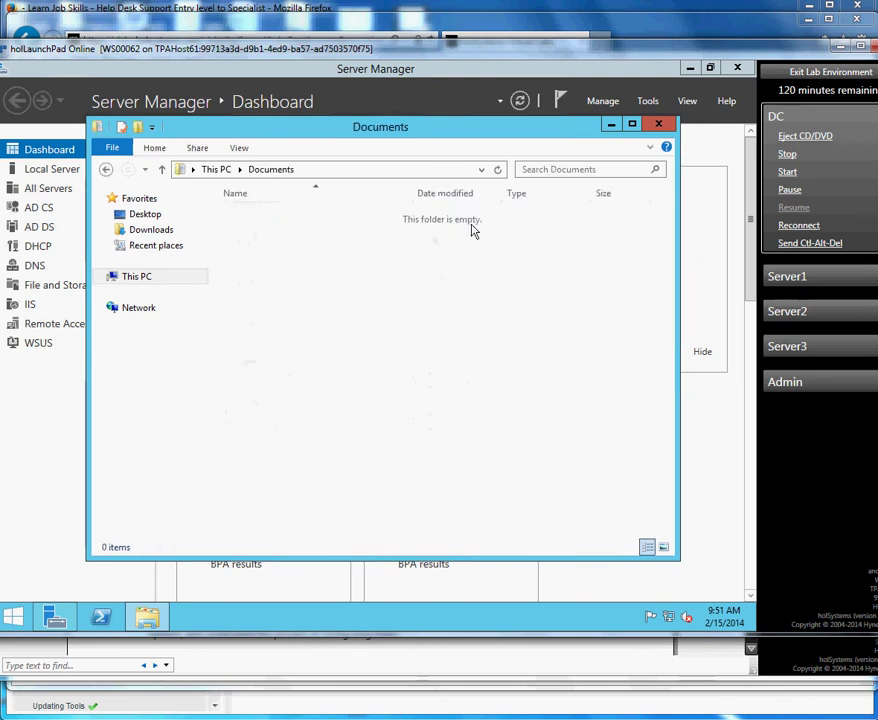
{"action": "right_click", "coordinate": [374, 300]}
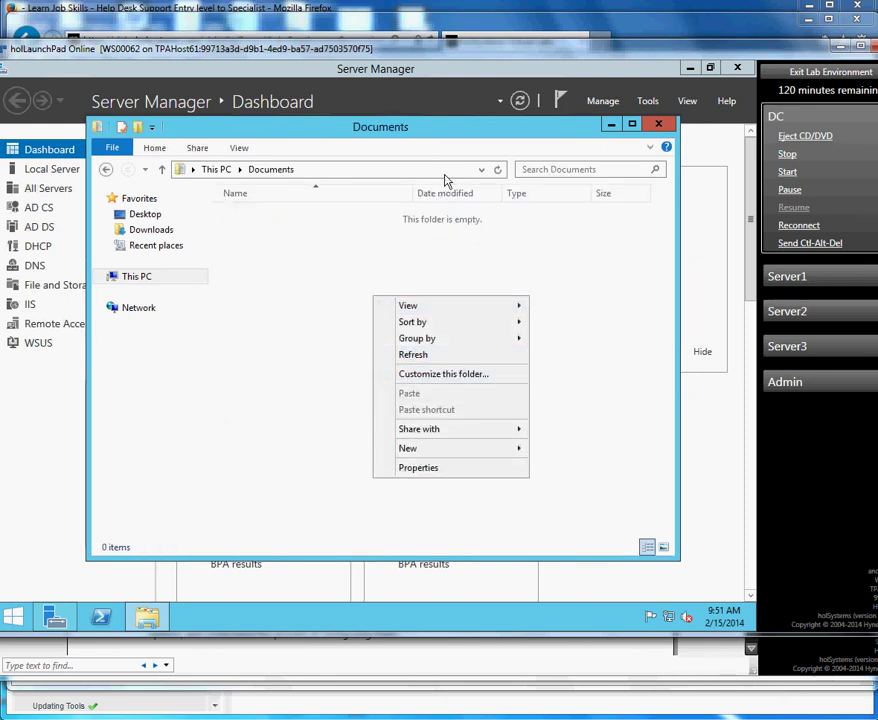
Switch to the Admin virtual machine and view the shut down or sign out options of its Start button
{"action": "left_click", "coordinate": [785, 384]}
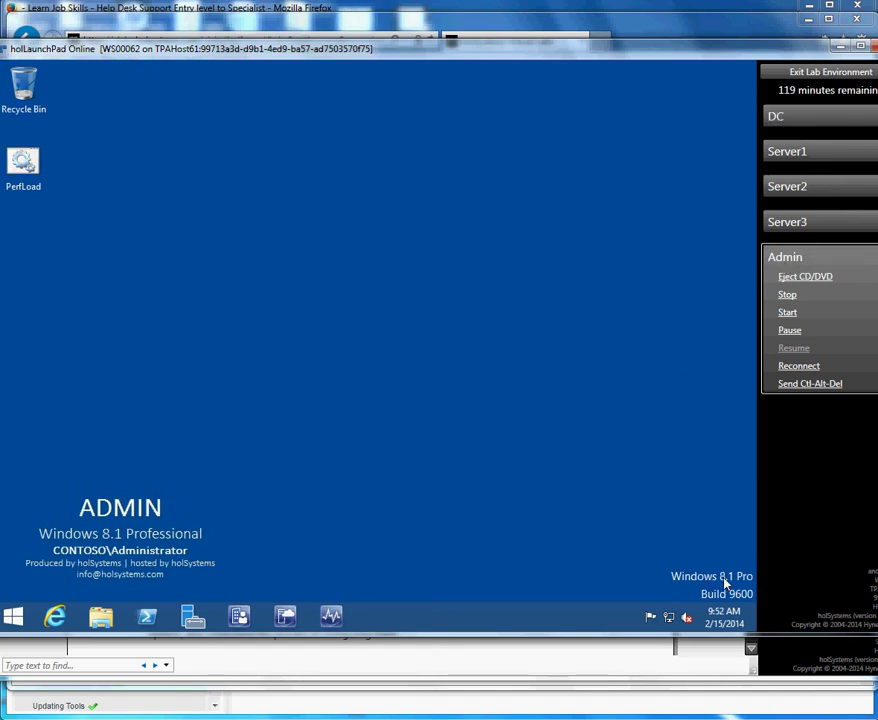
{"action": "right_click", "coordinate": [7, 624]}
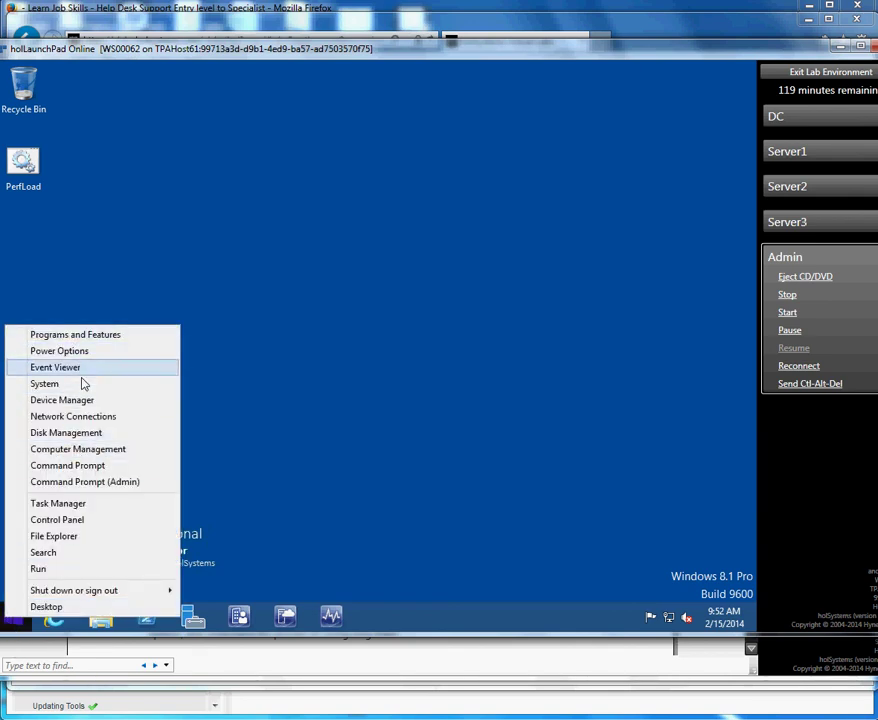
{"action": "mouse_move", "coordinate": [74, 596]}
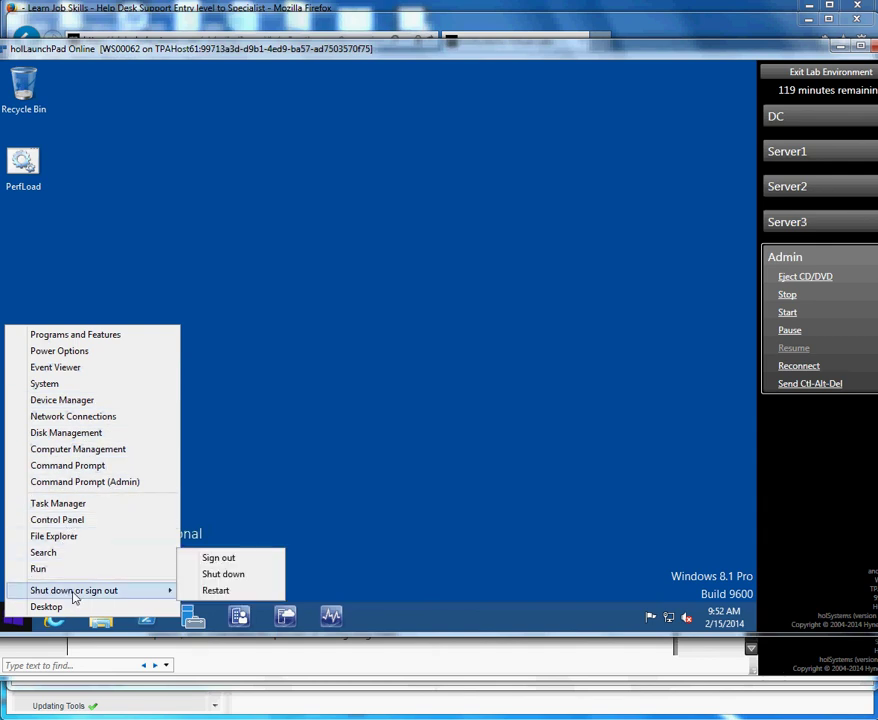
{"action": "left_click", "coordinate": [322, 473]}
View the Admin machine's Start screen and, back on its desktop, the Start button's system shortcuts
{"action": "key", "text": "super"}
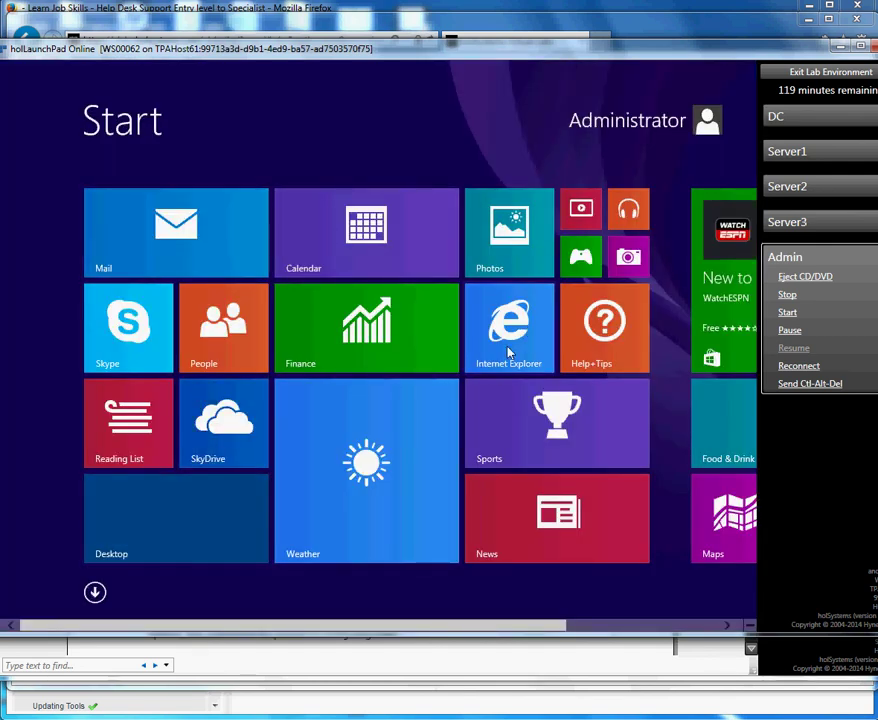
{"action": "left_click", "coordinate": [196, 545]}
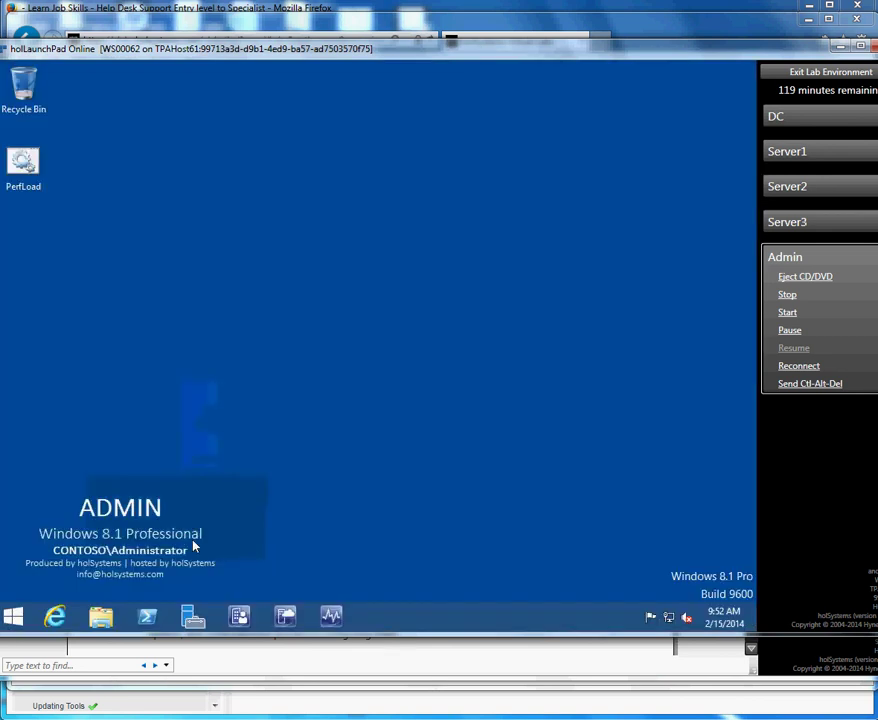
{"action": "right_click", "coordinate": [8, 617]}
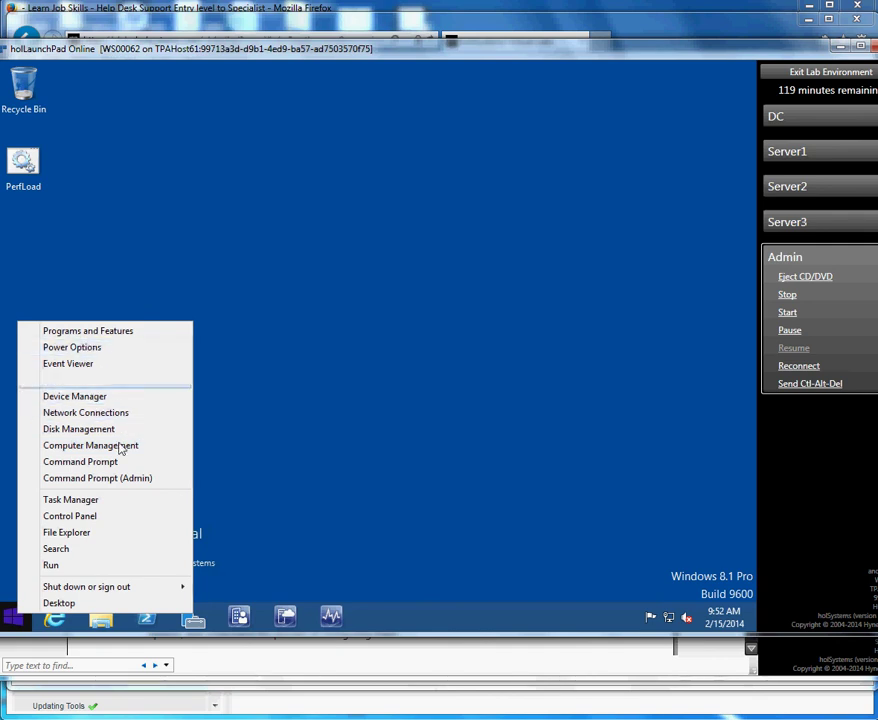
{"action": "mouse_move", "coordinate": [112, 590]}
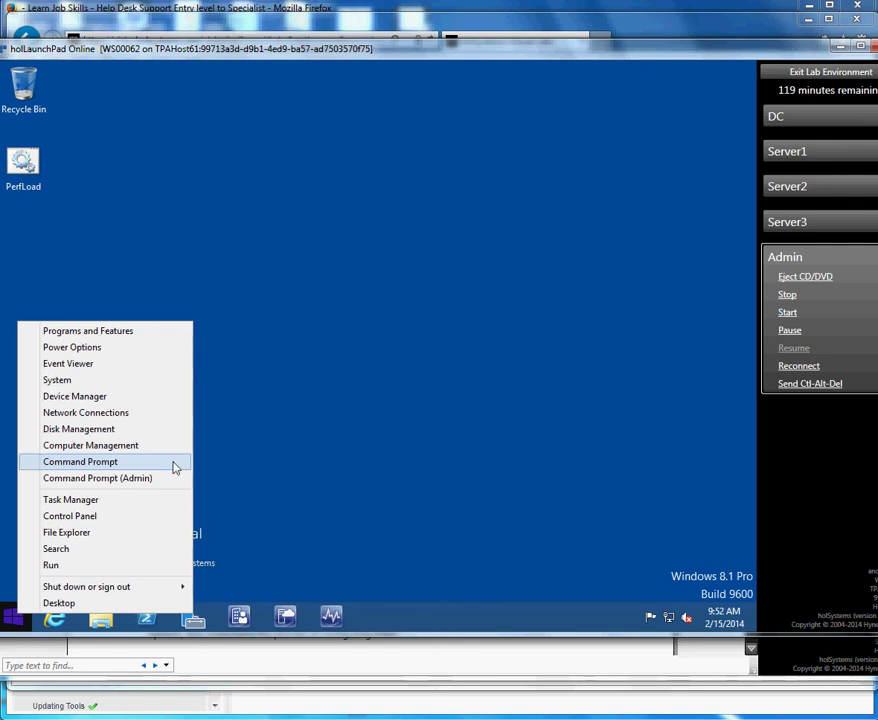
{"action": "left_click", "coordinate": [562, 515]}
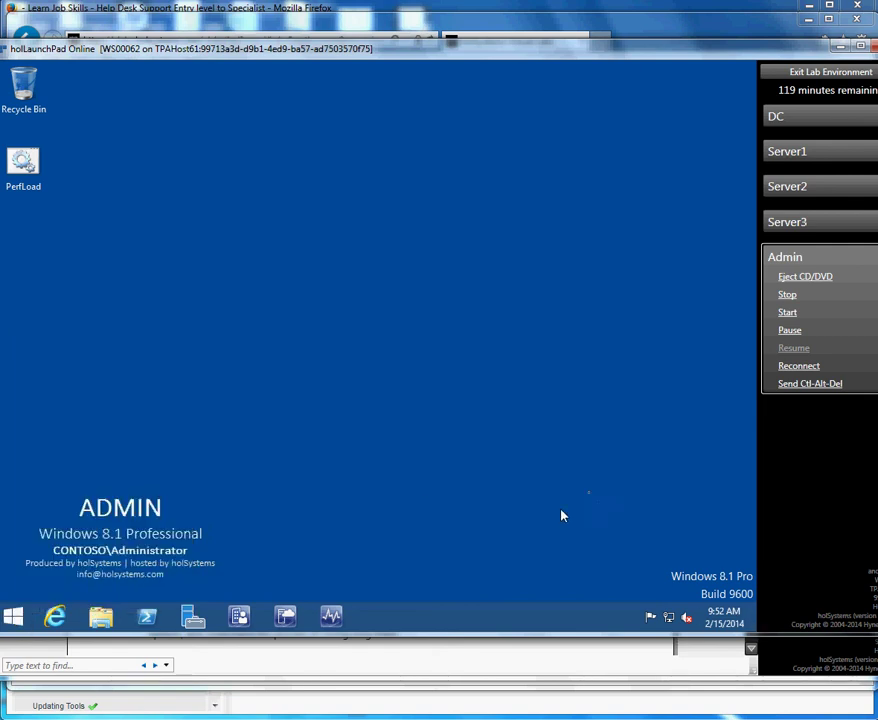
Return to the course in Firefox and open the Windows 8.1 lesson in the Basic OS Walk Through section
{"action": "left_click", "coordinate": [573, 25]}
{"action": "left_click", "coordinate": [620, 15]}
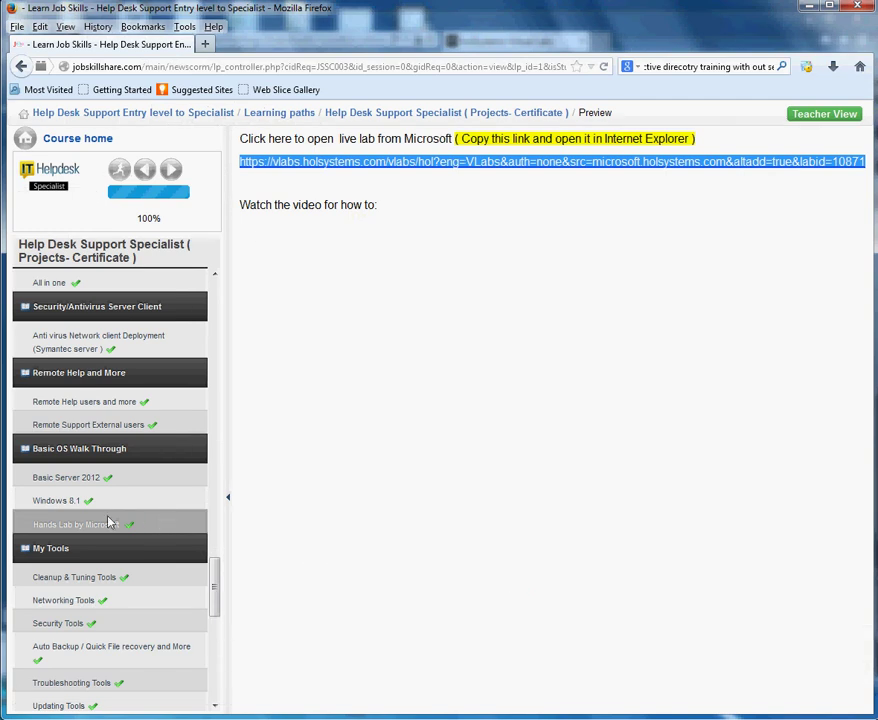
{"action": "left_click", "coordinate": [56, 511]}
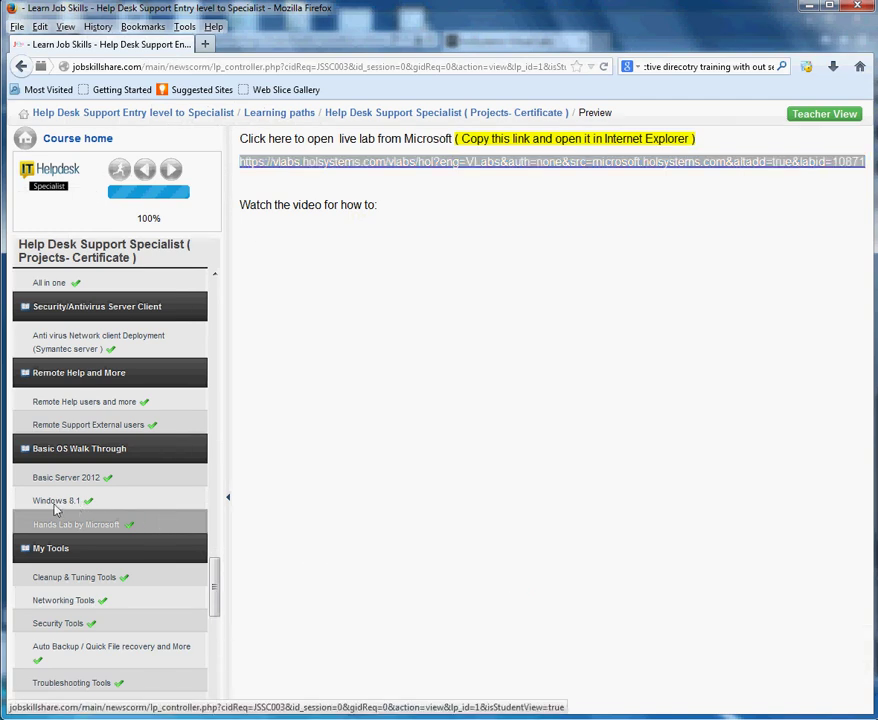
{"action": "left_click", "coordinate": [54, 505]}
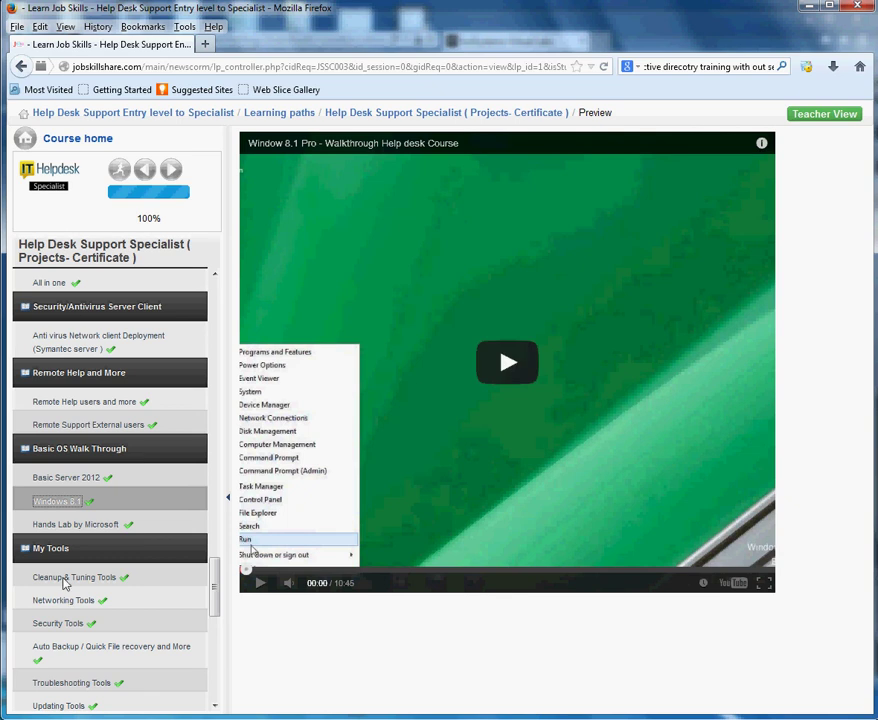
{"action": "left_click_drag", "start_coordinate": [222, 592], "coordinate": [222, 606]}
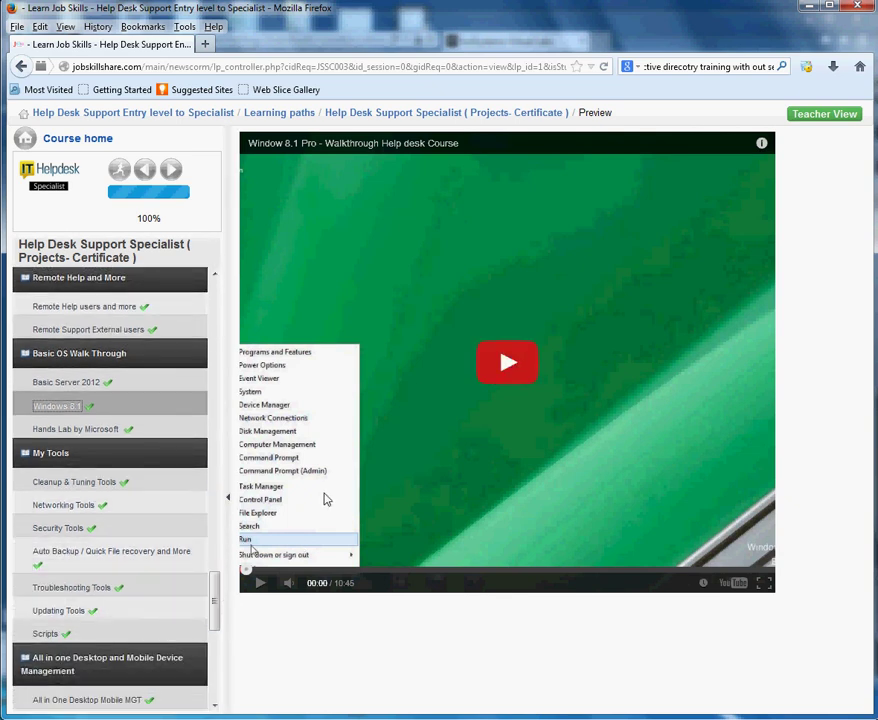